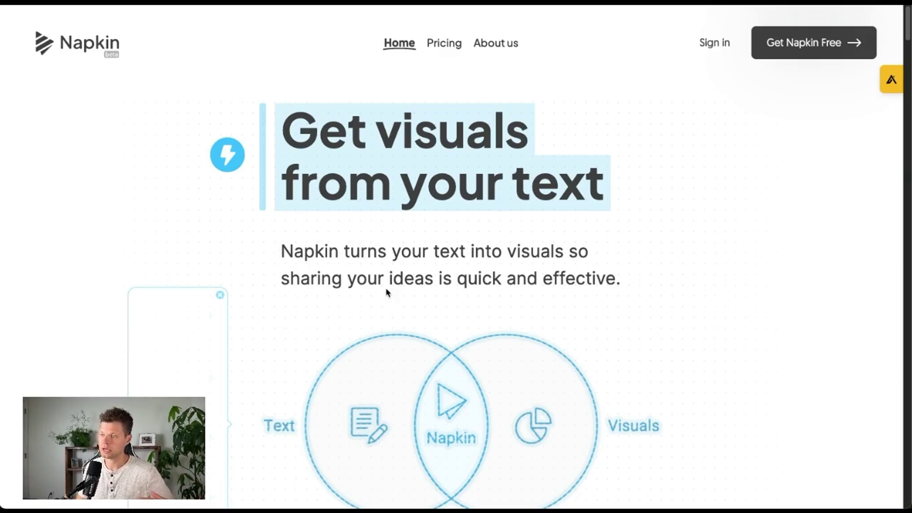
Scroll up and down through the Napkin AI home page.
scroll(480, 259, "down", 1)
scroll(481, 258, "up", 1)
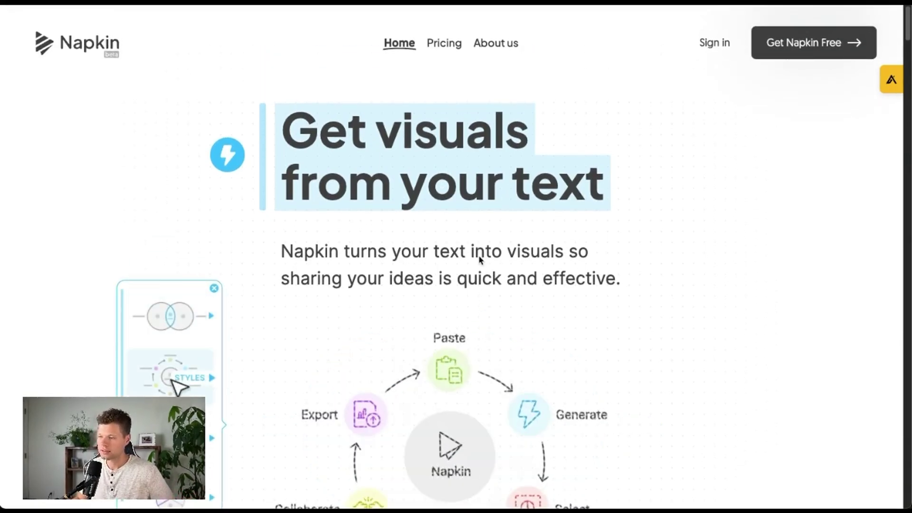
scroll(481, 259, "down", 1)
scroll(480, 260, "down", 3)
scroll(480, 259, "up", 4)
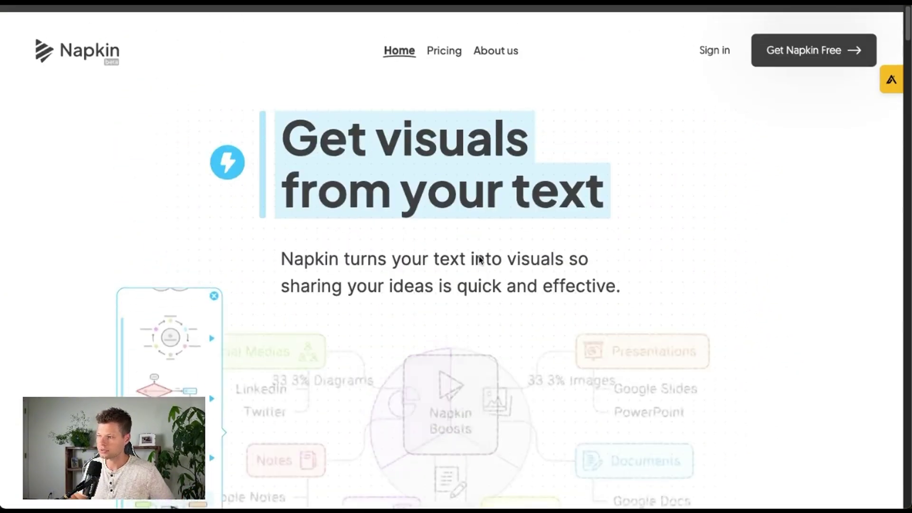
scroll(480, 260, "down", 5)
scroll(480, 259, "up", 5)
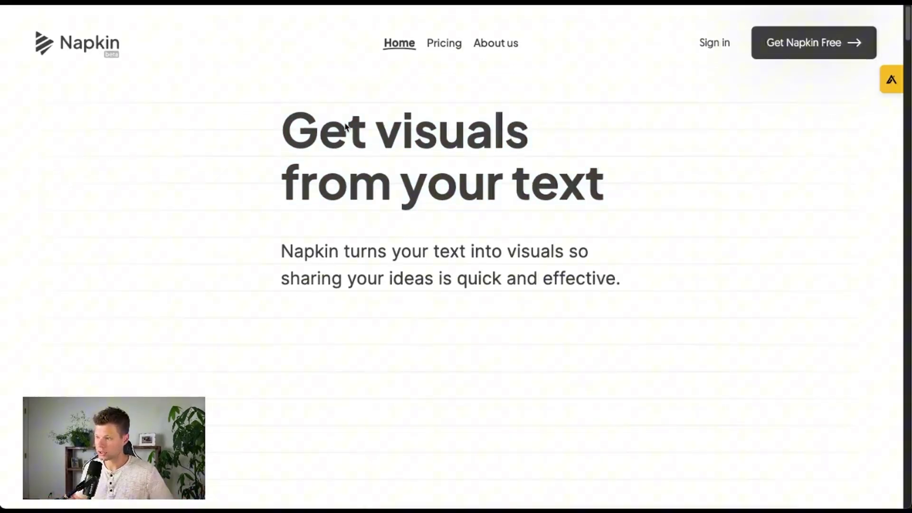
scroll(618, 228, "down", 6)
scroll(617, 249, "up", 6)
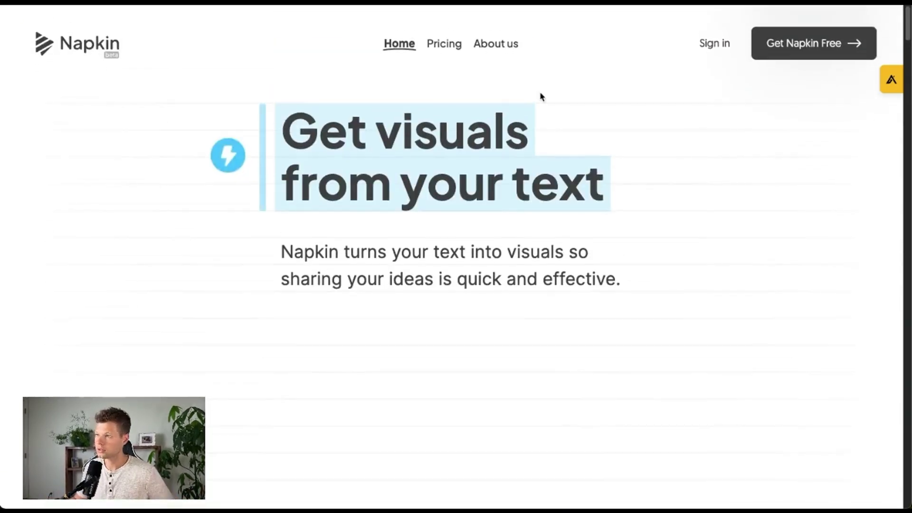
Review the Starter, Professional and Enterprise plans on the Pricing page, then sign in.
left_click(444, 44)
scroll(486, 137, "down", 3)
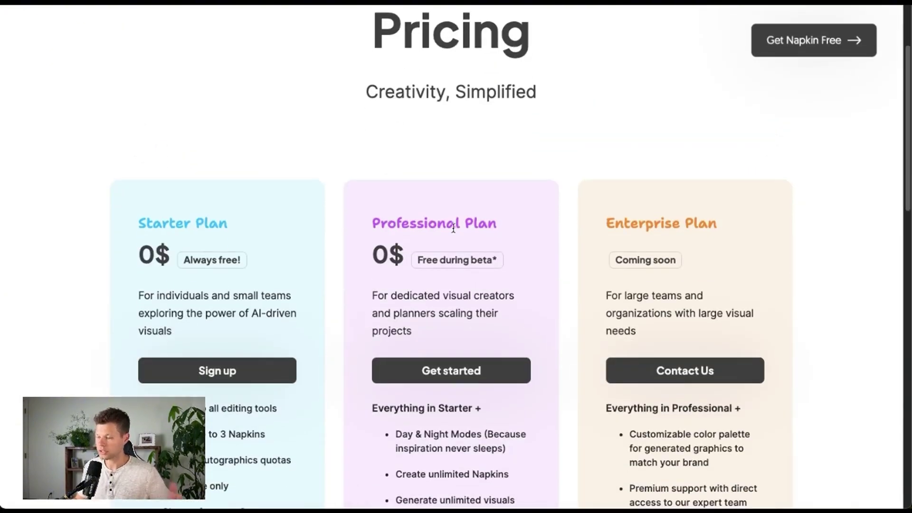
left_click_drag(509, 256, 411, 264)
scroll(412, 265, "down", 8)
left_click_drag(483, 295, 379, 245)
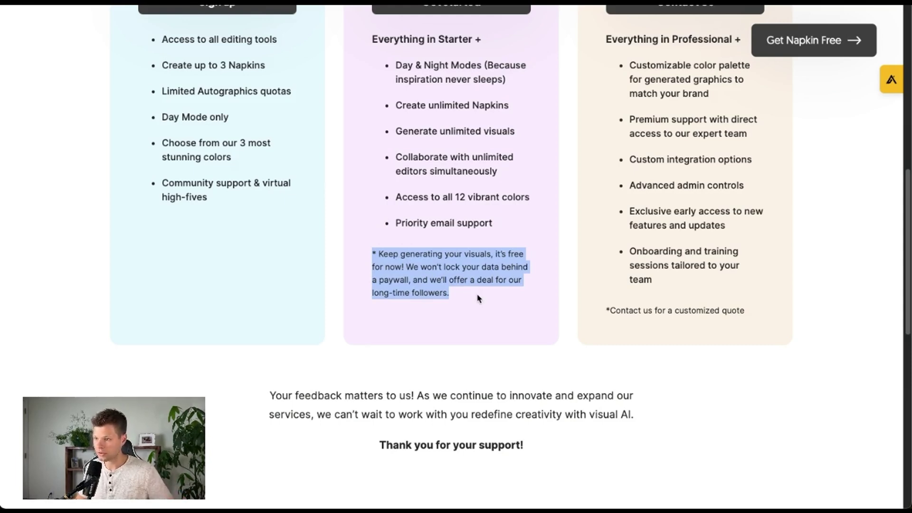
scroll(459, 290, "up", 10)
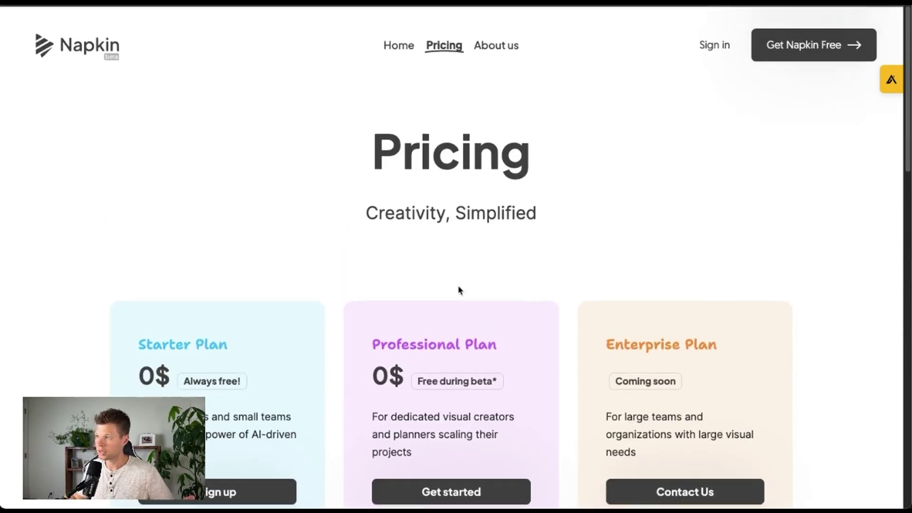
left_click(714, 42)
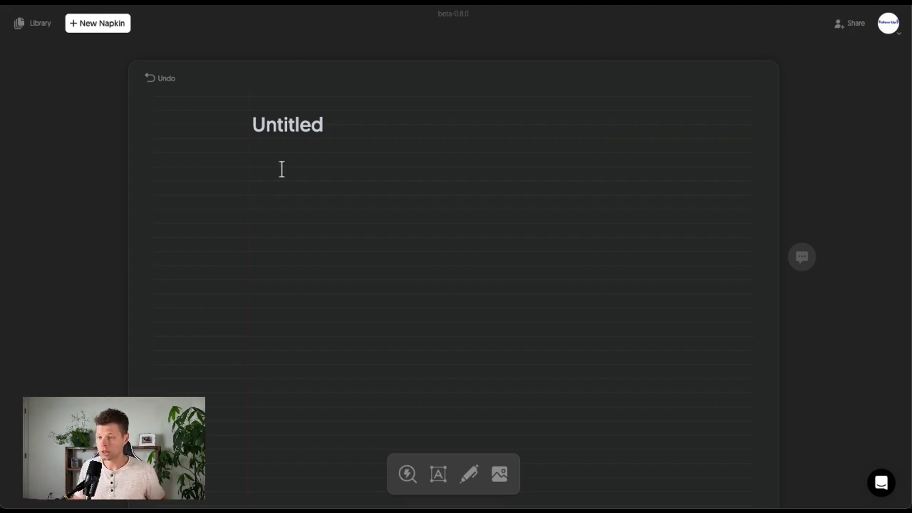
Move from the Untitled title line into the empty napkin body.
key("Return")
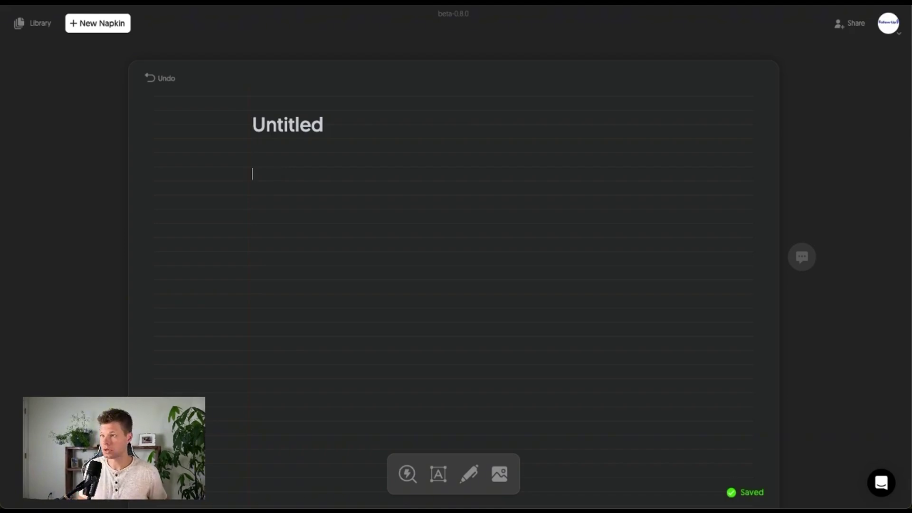
Paste the 1995–2015 Company history milestones, remove the blank line under the heading, and generate a visual.
type("Company history:   1995 - company launches 2000 - internet bubble values business at $100M 2001 - stock market crashes and company is valued at $1M 2005 - we rebuild the company and sign customer number 5,000 2010 - take the company private 2015 - Elon Musk becomes CEO")
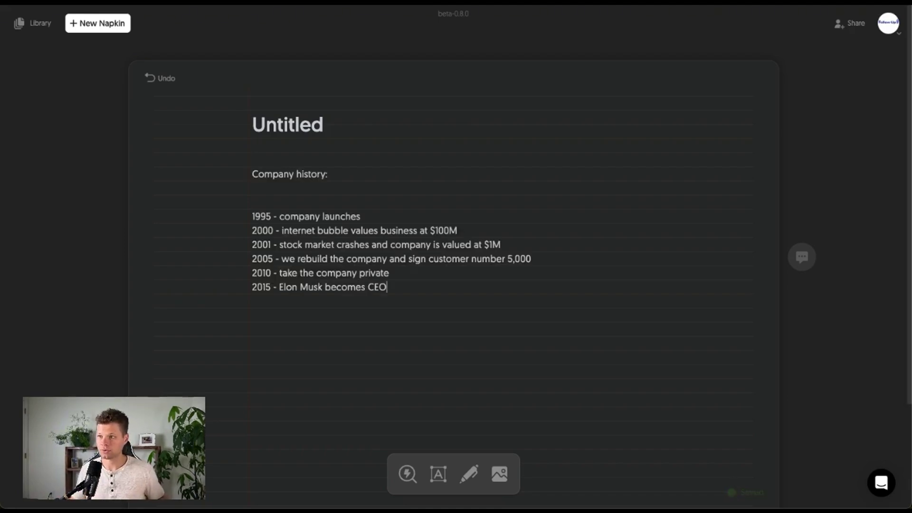
left_click(292, 188)
key("BackSpace")
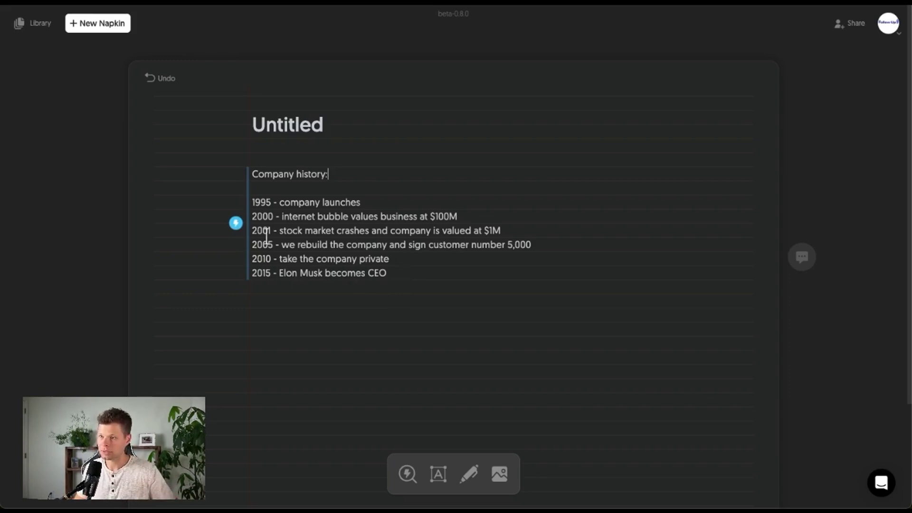
left_click(237, 224)
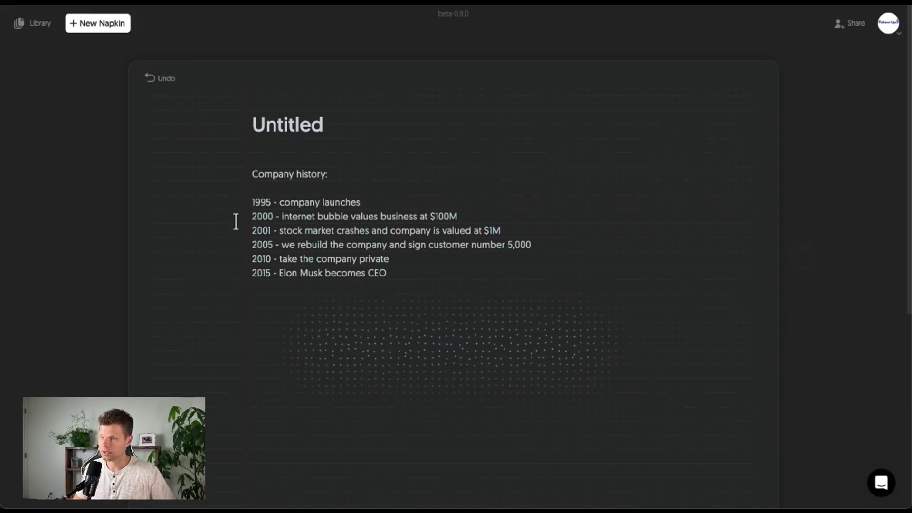
Scroll through the generated vertical Company History Timeline visual to review it.
scroll(236, 222, "down", 2)
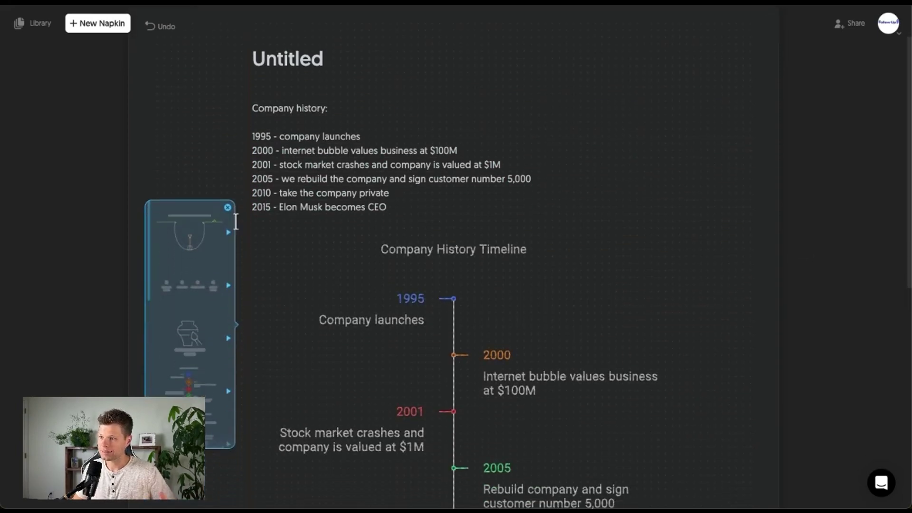
scroll(236, 221, "down", 4)
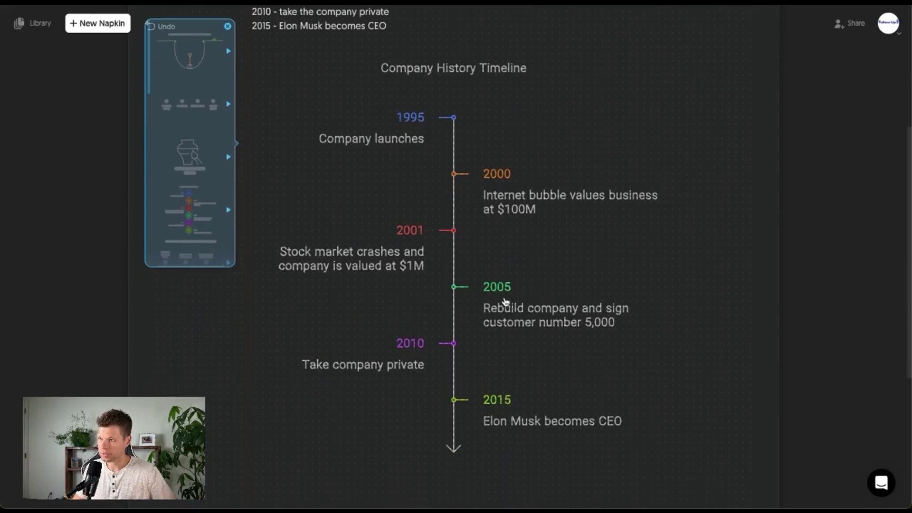
scroll(423, 247, "up", 2)
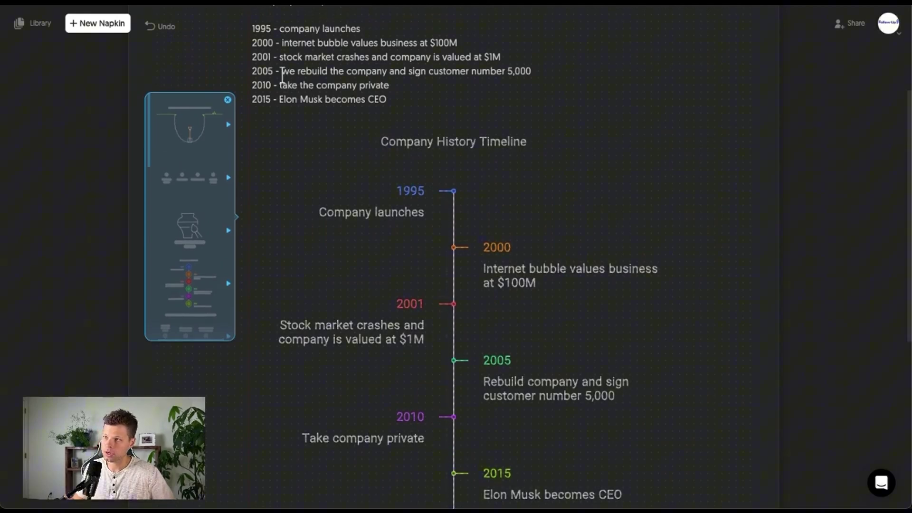
left_click(286, 74)
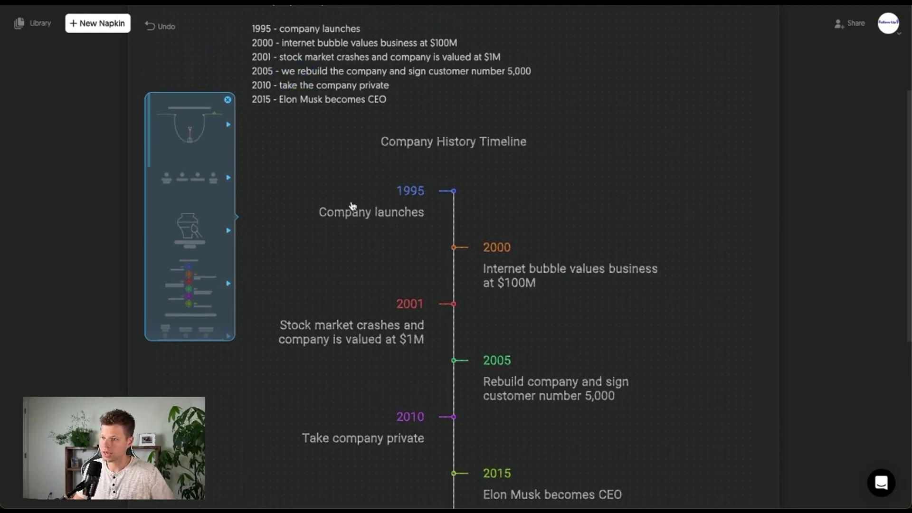
scroll(524, 269, "down", 3)
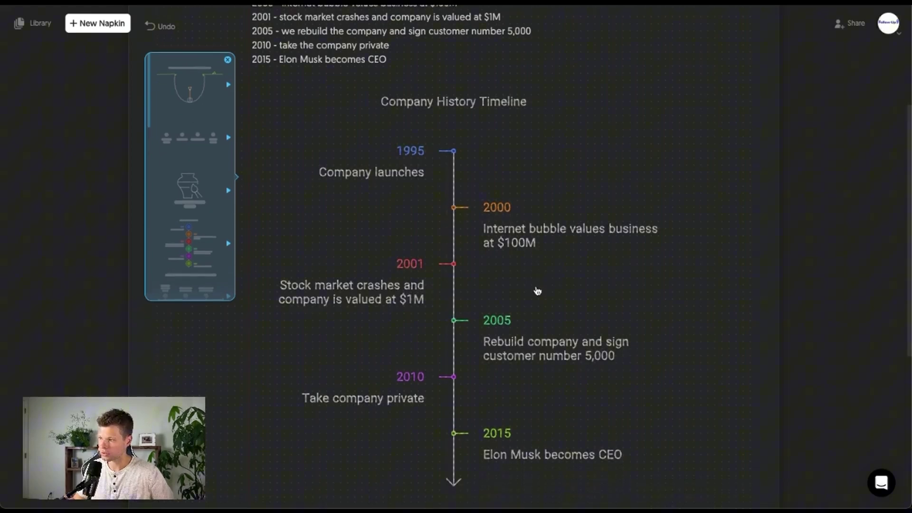
scroll(522, 269, "up", 1)
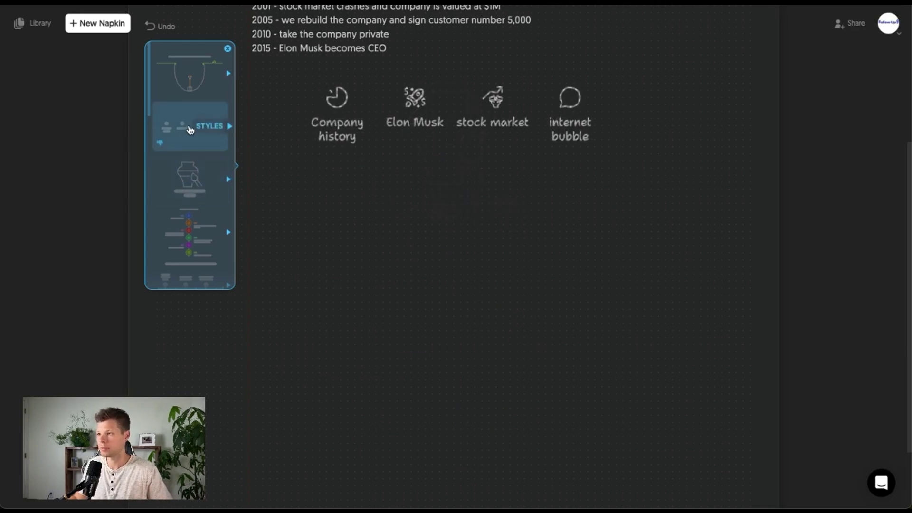
Apply the fourth timeline layout with coloured icon circles.
scroll(193, 190, "up", 1)
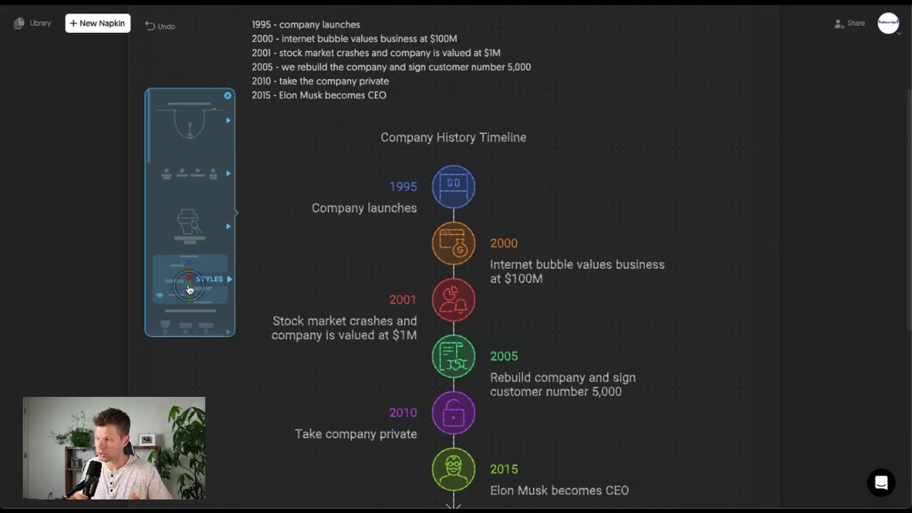
left_click(191, 295)
scroll(554, 232, "down", 2)
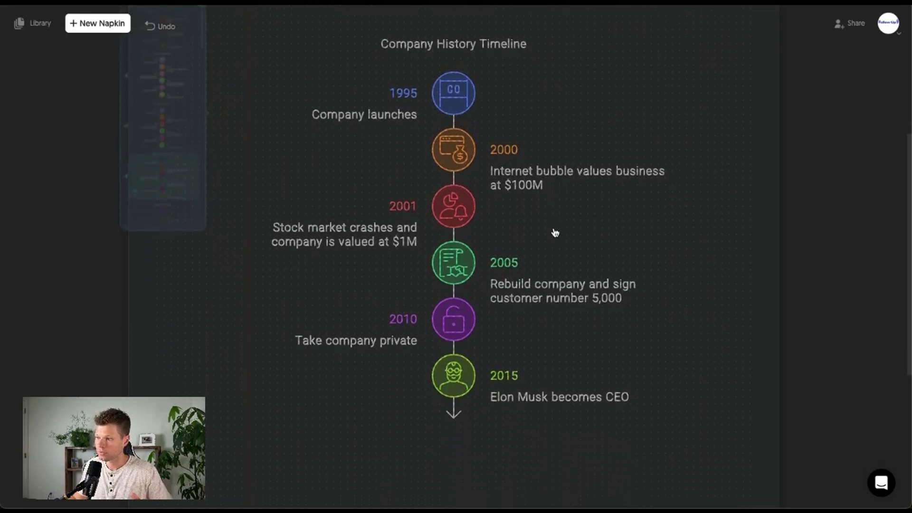
scroll(554, 232, "up", 2)
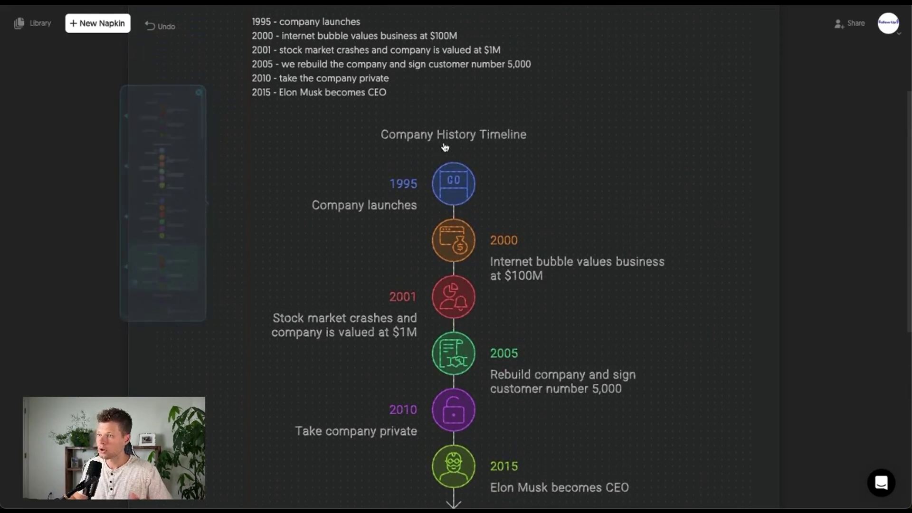
Download the timeline as a PNG and put the cursor in the Beehiiv New Post body.
left_click(534, 194)
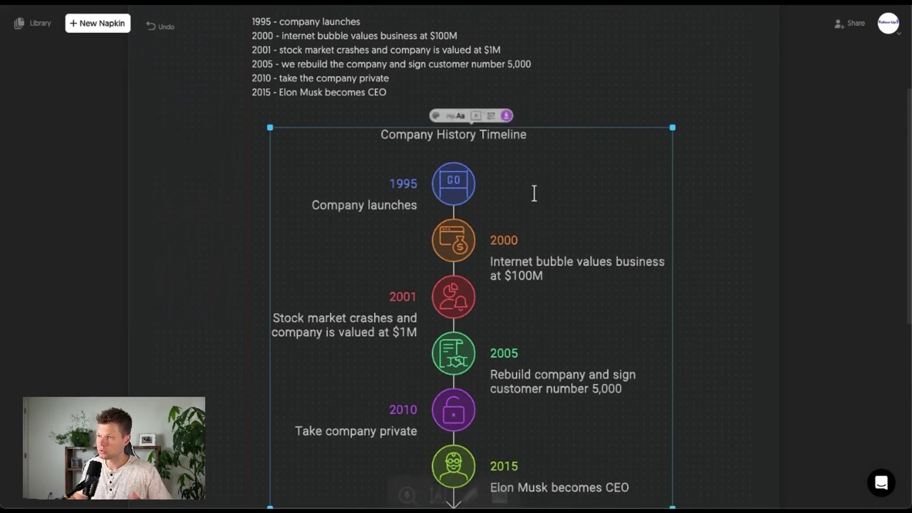
left_click(518, 113)
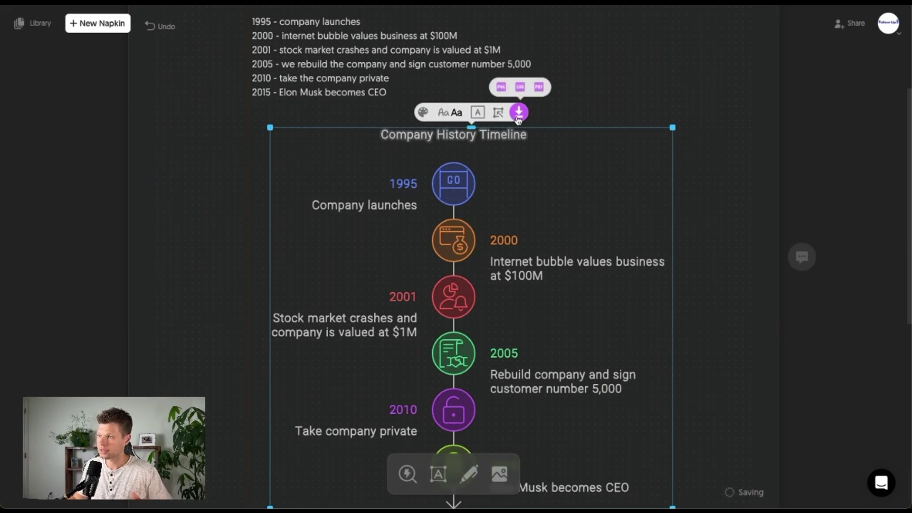
left_click(502, 90)
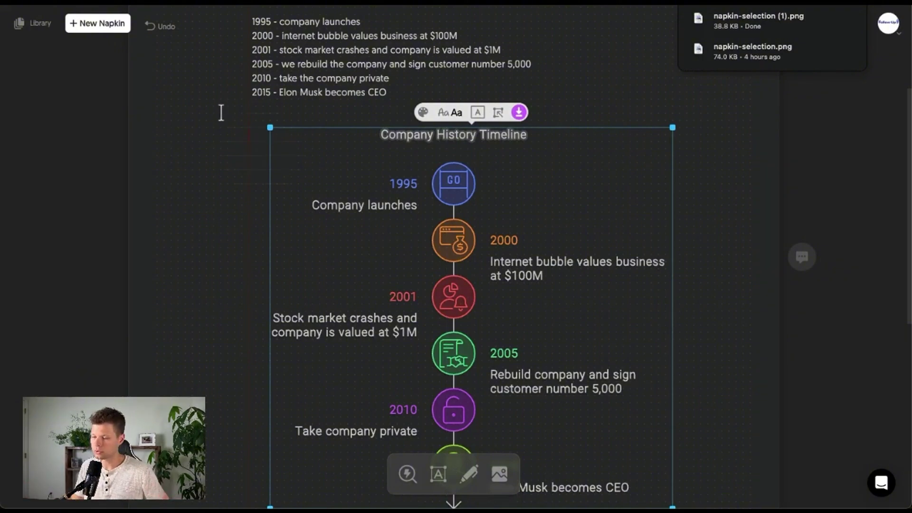
left_click(202, 3)
left_click(230, 98)
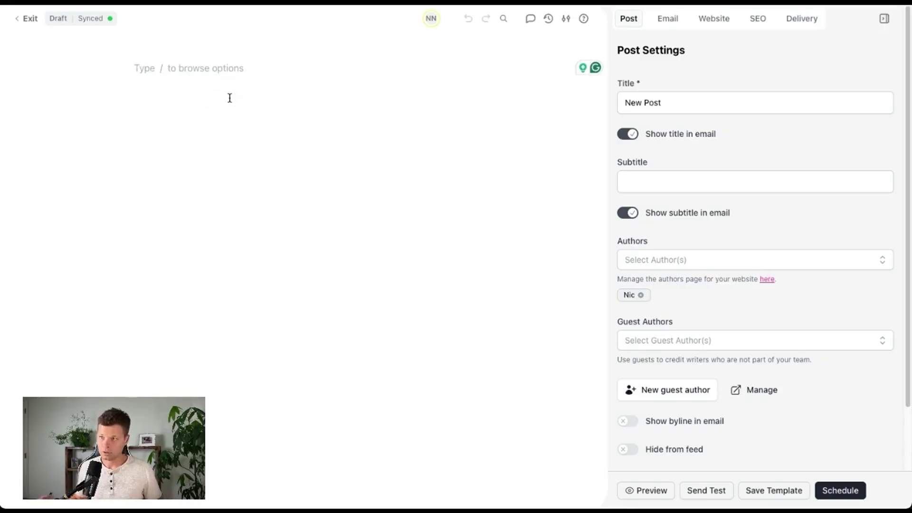
Add the heading 'Company History of ACME Corp', drop the timeline PNG below it, and add a blank line.
type("Compan")
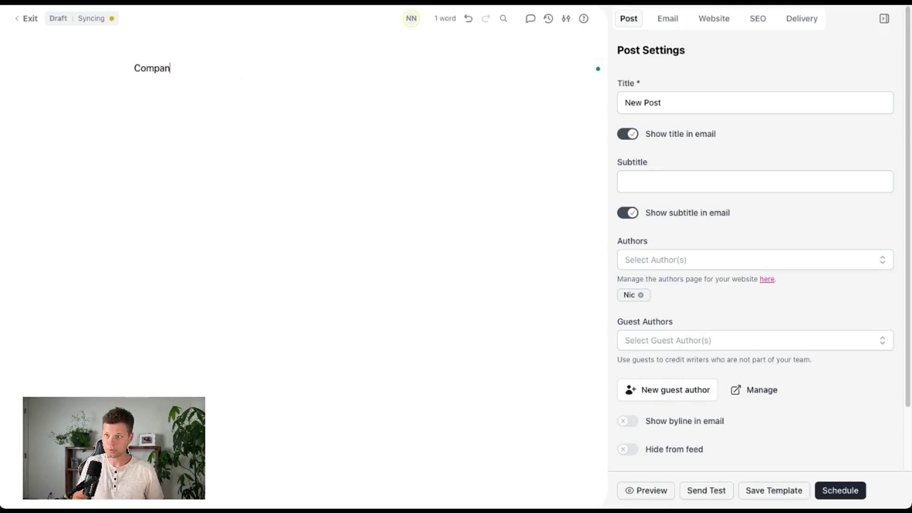
type("y His")
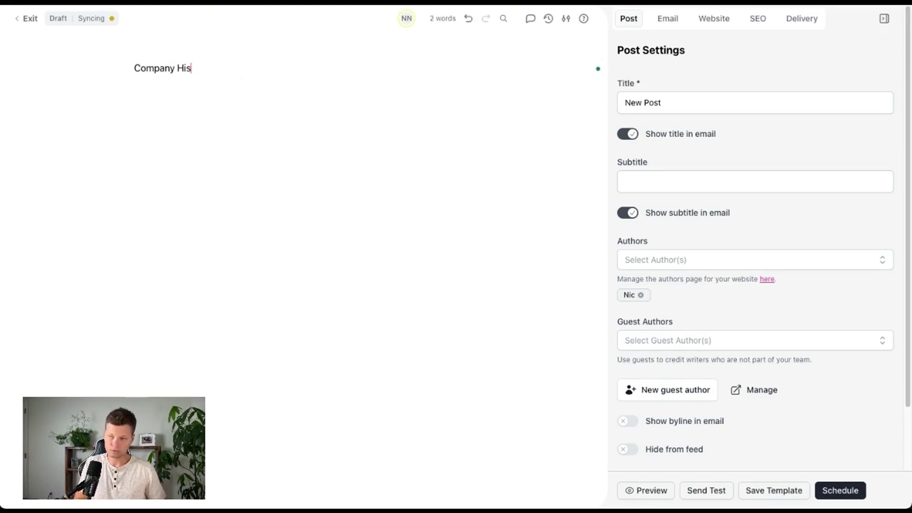
type("tory of AC")
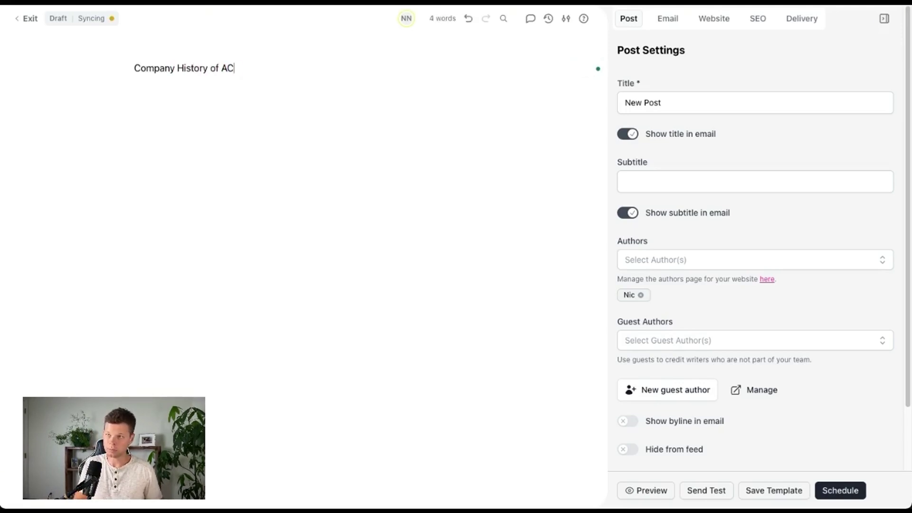
type("ME Corp")
key("Return")
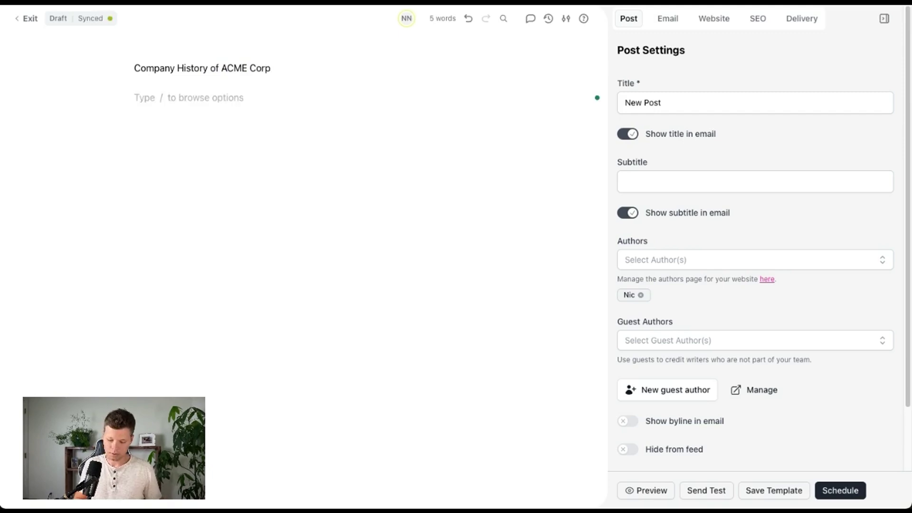
type("/ima")
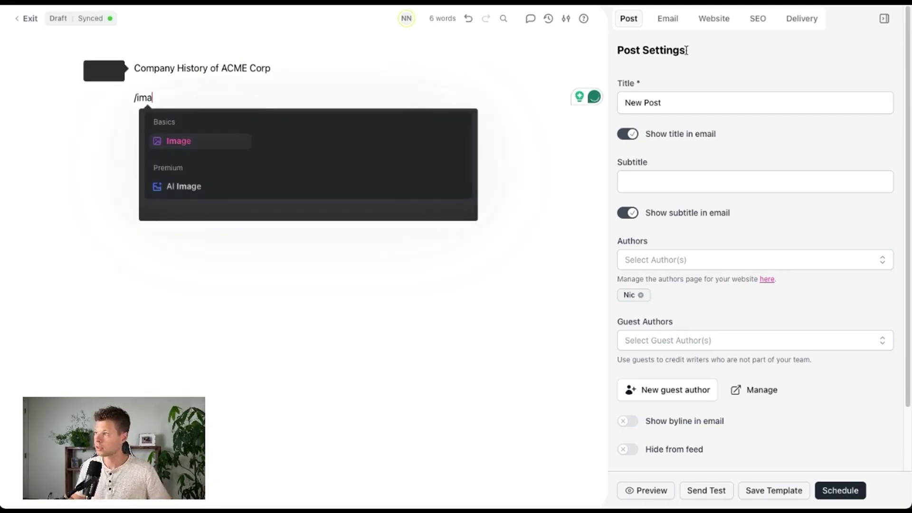
left_click_drag(753, 43, 287, 96)
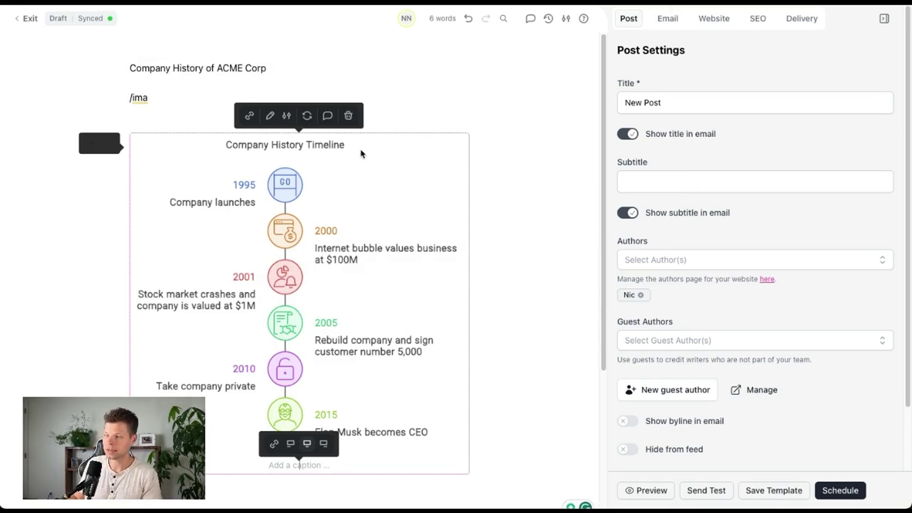
scroll(366, 238, "down", 2)
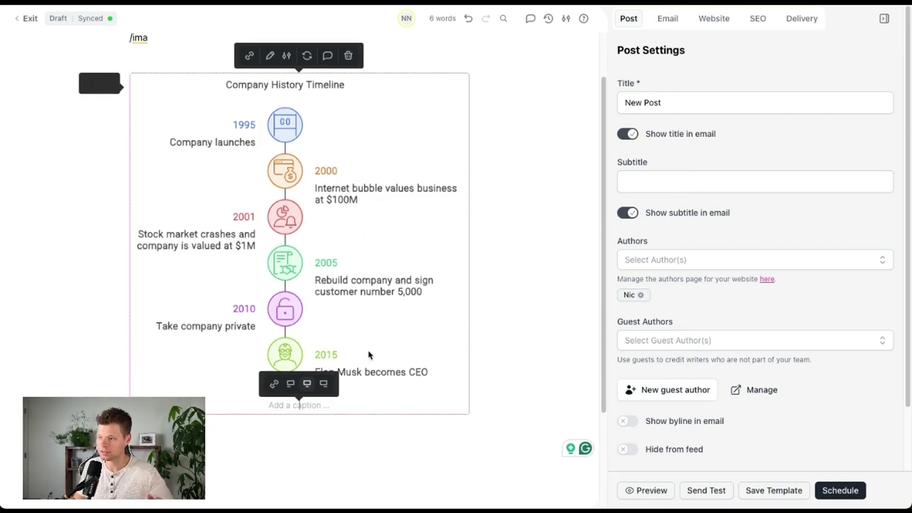
left_click(336, 432)
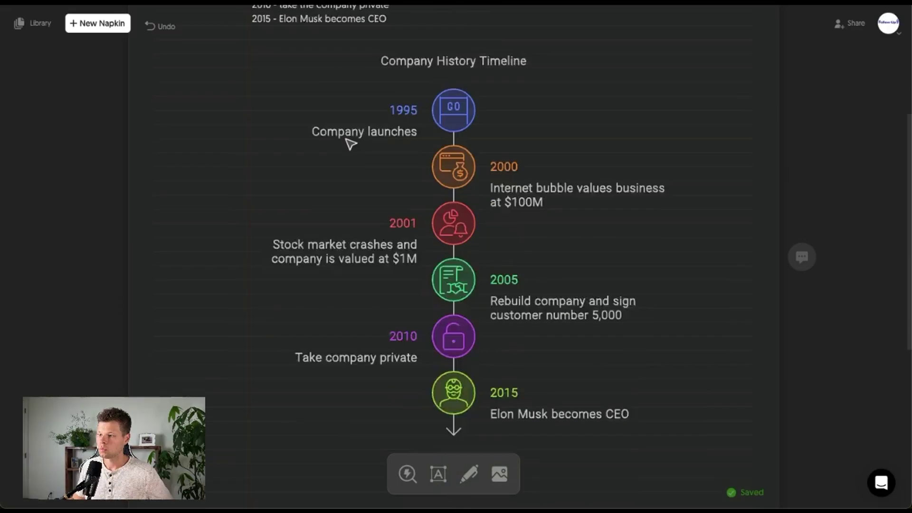
Create a blank napkin, paste the Sources of 1st customer percentages, and start generating a visual.
scroll(351, 143, "down", 3)
scroll(350, 143, "up", 8)
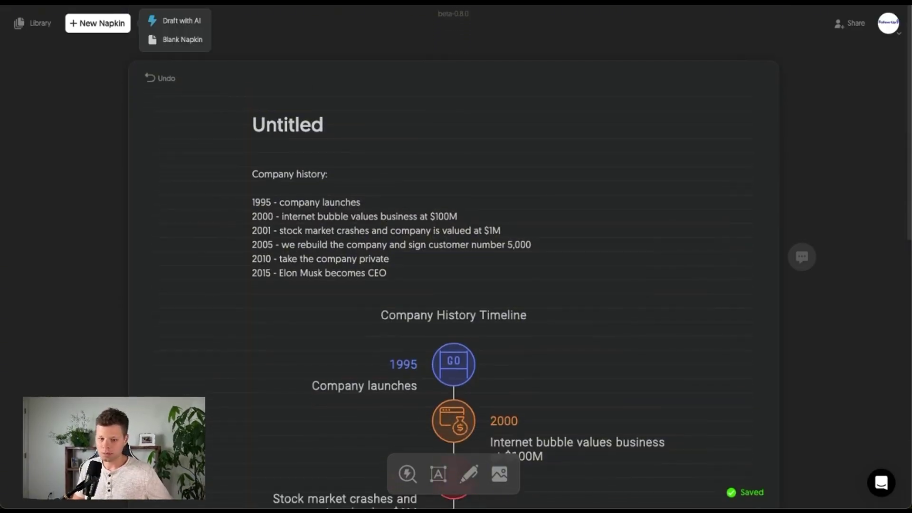
left_click(183, 39)
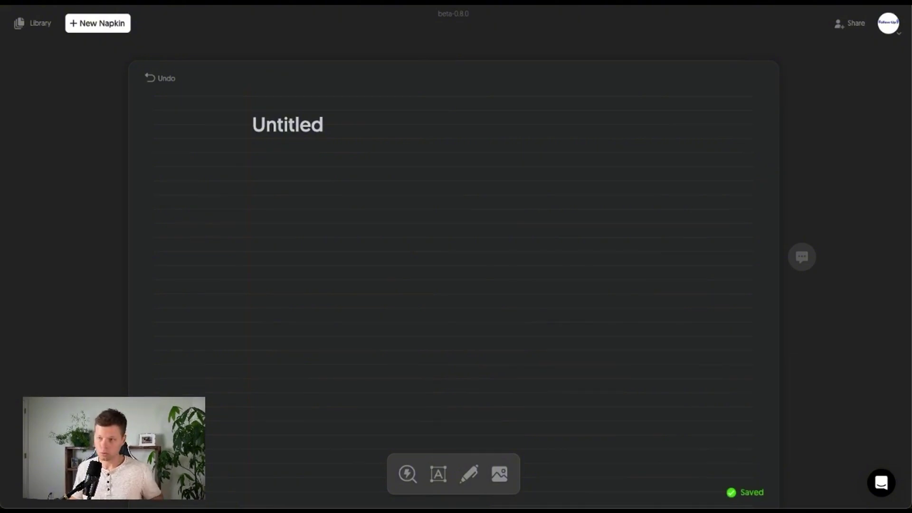
left_click(284, 153)
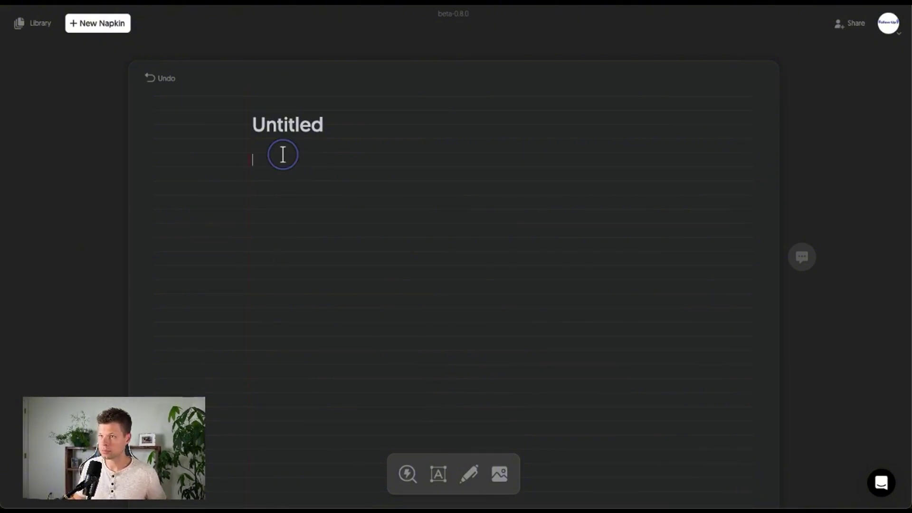
type("Sources of 1st customer  5% - Cold Call 45% - Cold Email 10% - Conference 40% - Word of mouth")
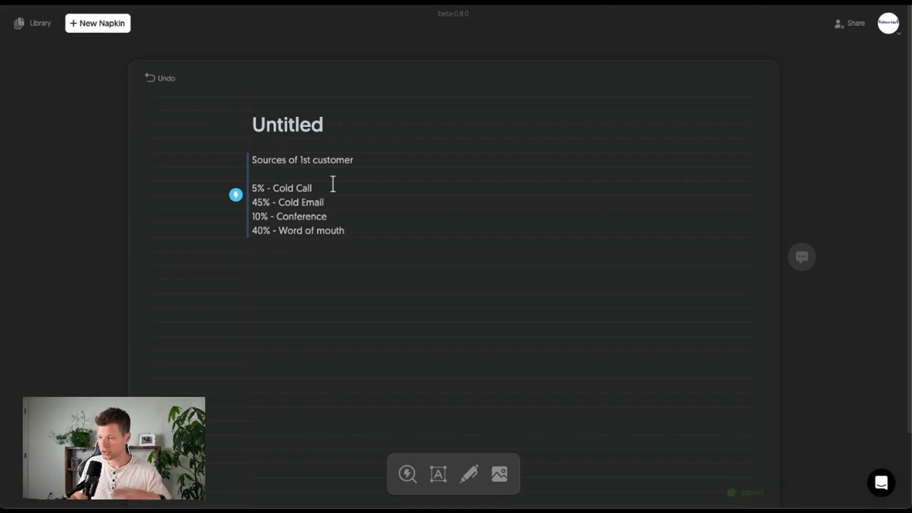
left_click(318, 177)
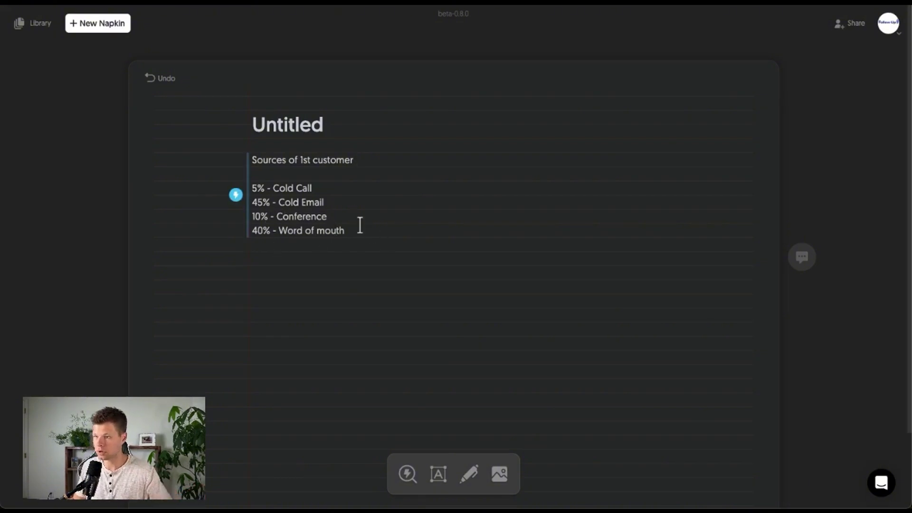
left_click(236, 194)
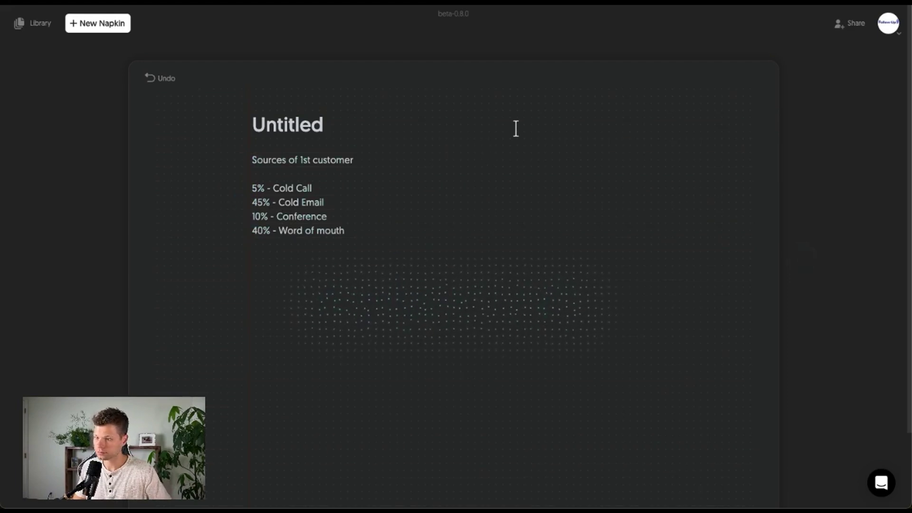
Turn the sources visual into a pie chart and bring up its colour style variants.
scroll(516, 128, "down", 2)
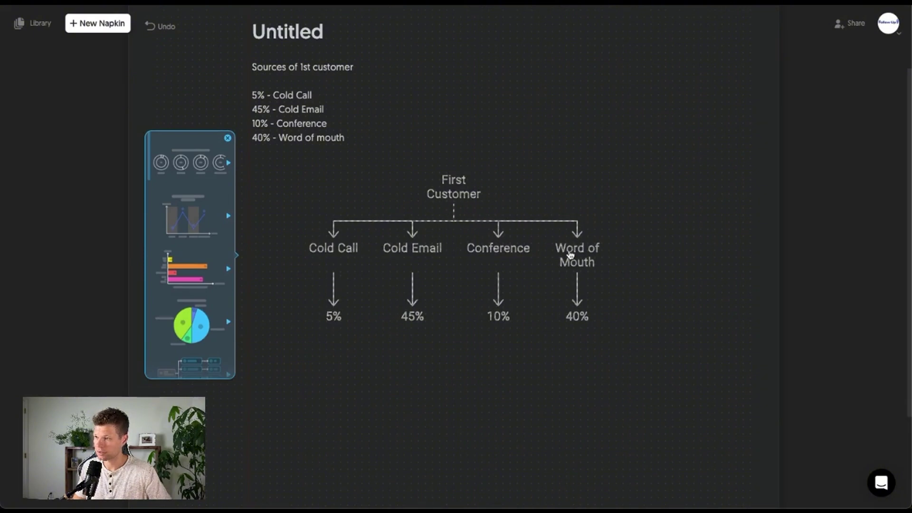
left_click(187, 327)
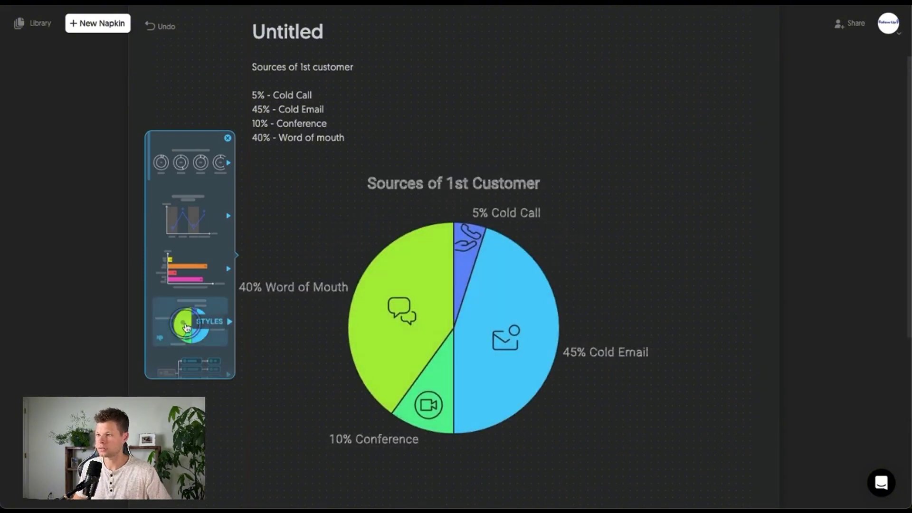
left_click(209, 322)
scroll(465, 210, "down", 2)
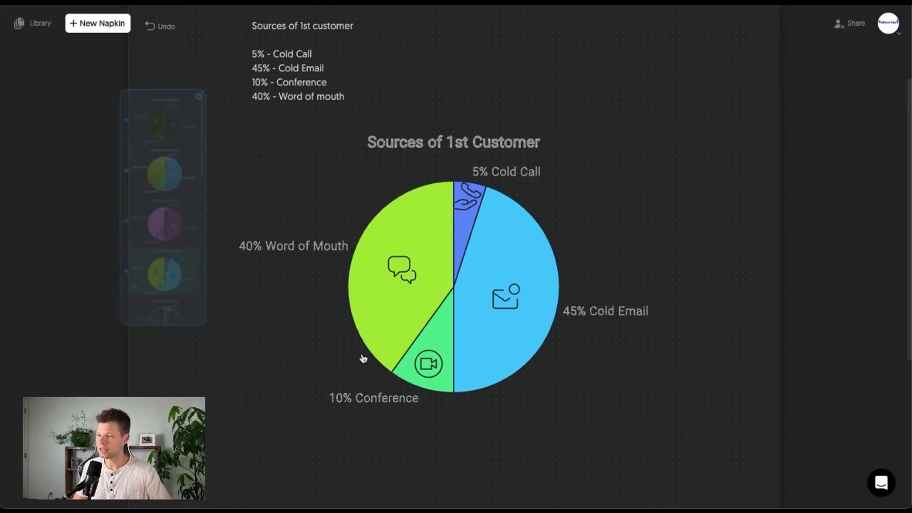
scroll(509, 371, "down", 2)
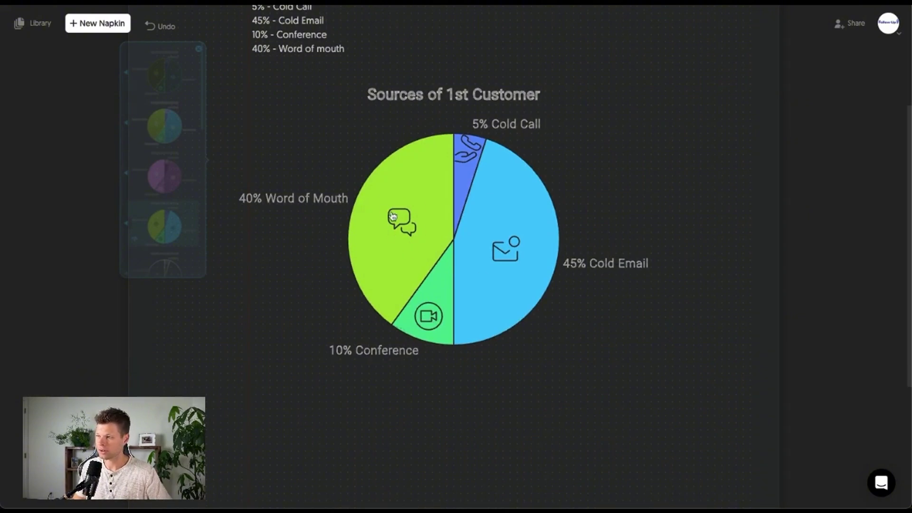
Try the purple, green-and-blue and dark colour styles on the pie chart.
left_click(177, 193)
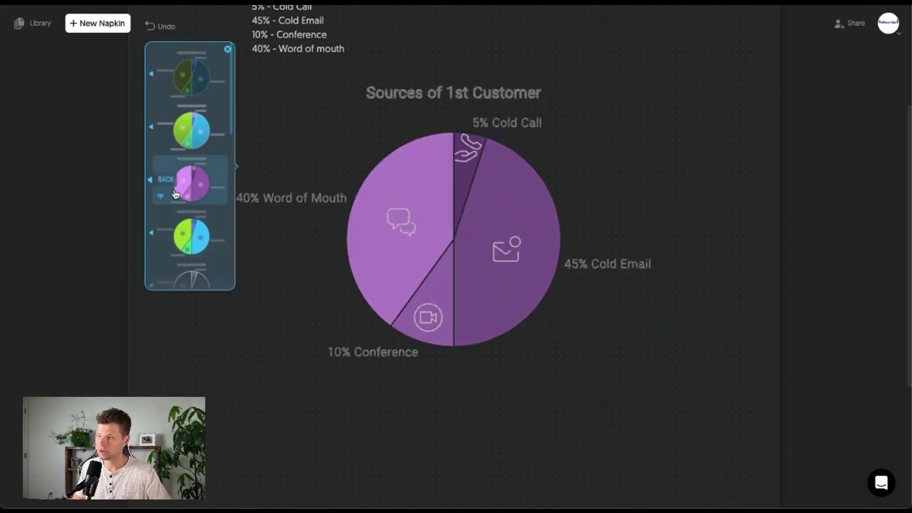
left_click(183, 133)
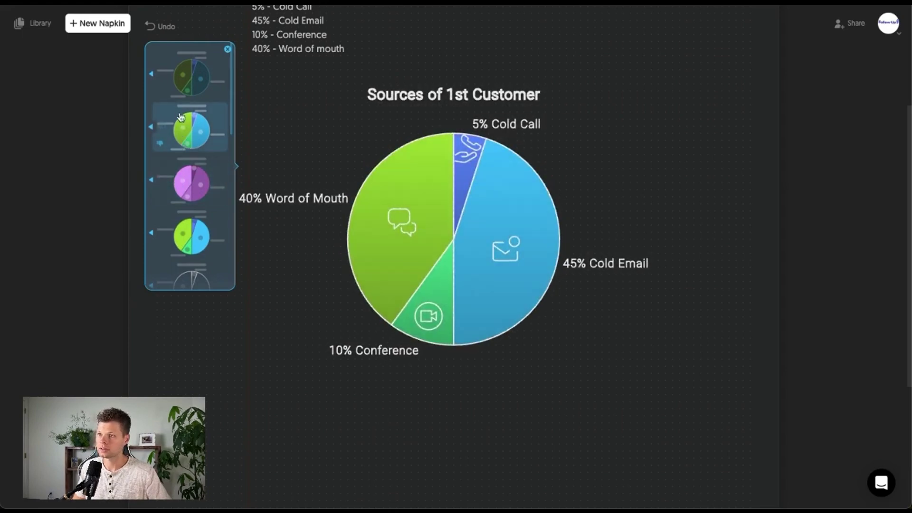
left_click(173, 72)
left_click(157, 73)
Try the bar chart, pie and flow diagram versions, then settle on the donut-chart row.
left_click(181, 182)
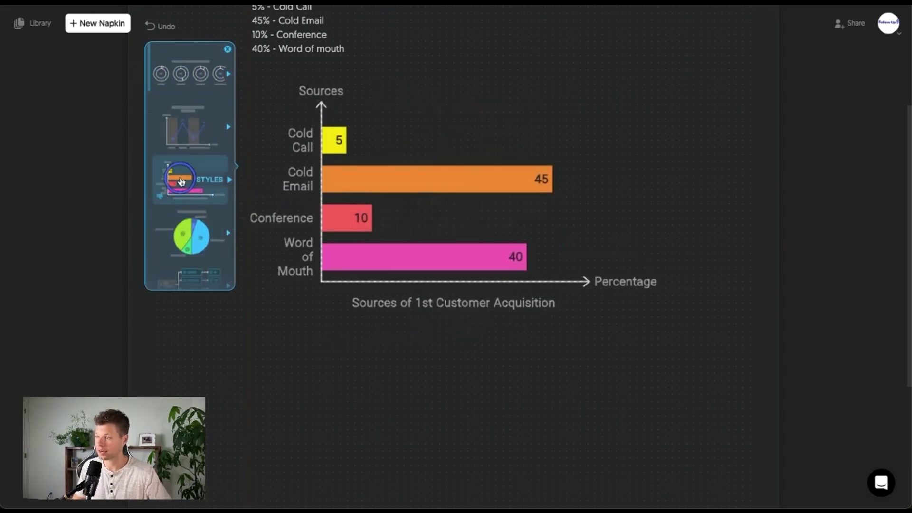
left_click(183, 233)
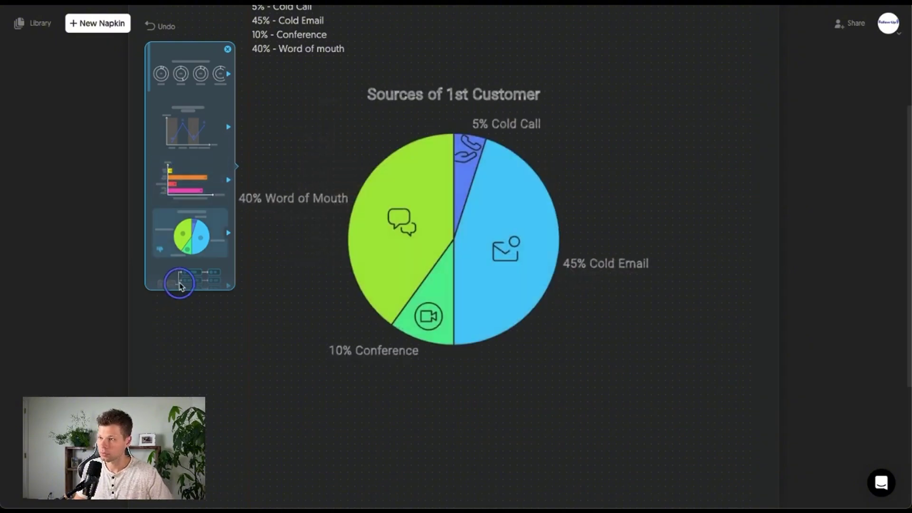
scroll(188, 278, "down", 2)
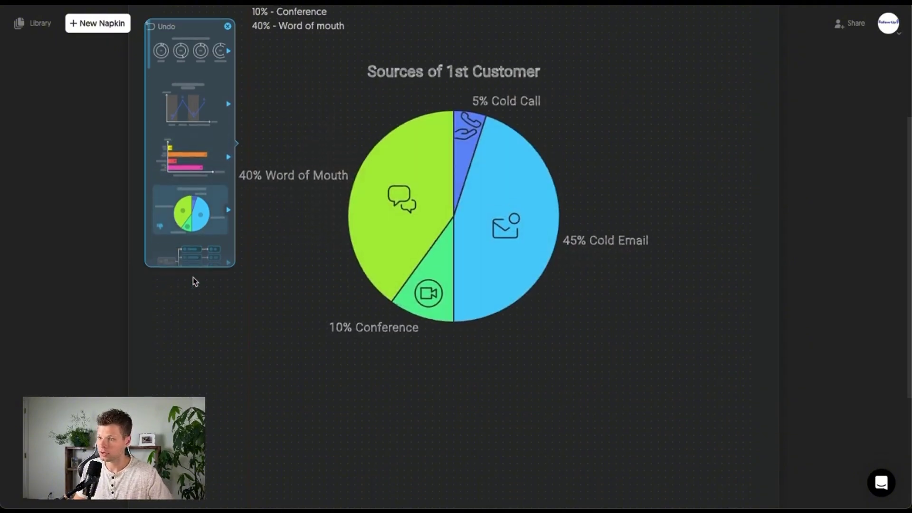
left_click(195, 251)
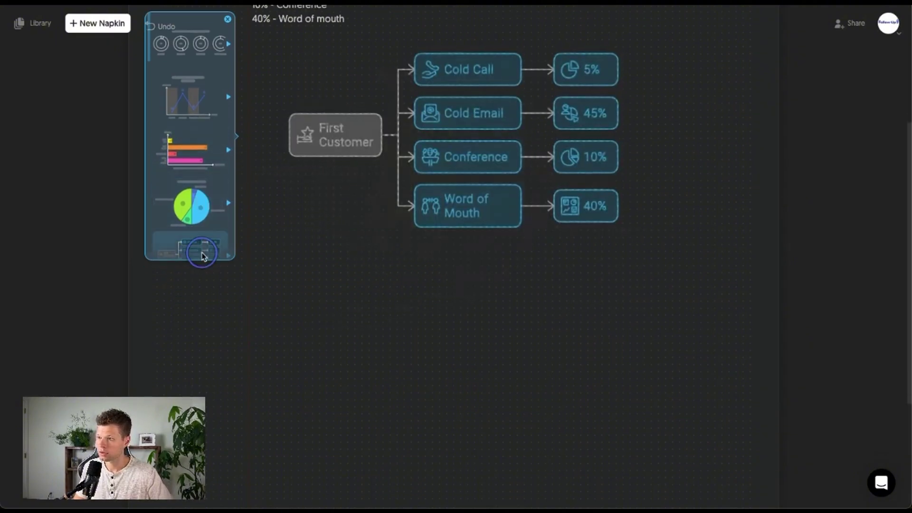
scroll(199, 246, "down", 1)
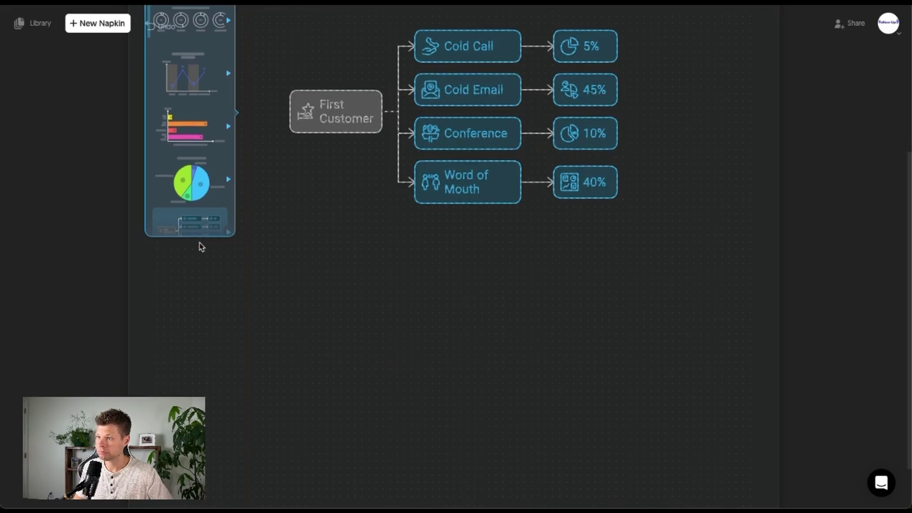
scroll(199, 246, "up", 3)
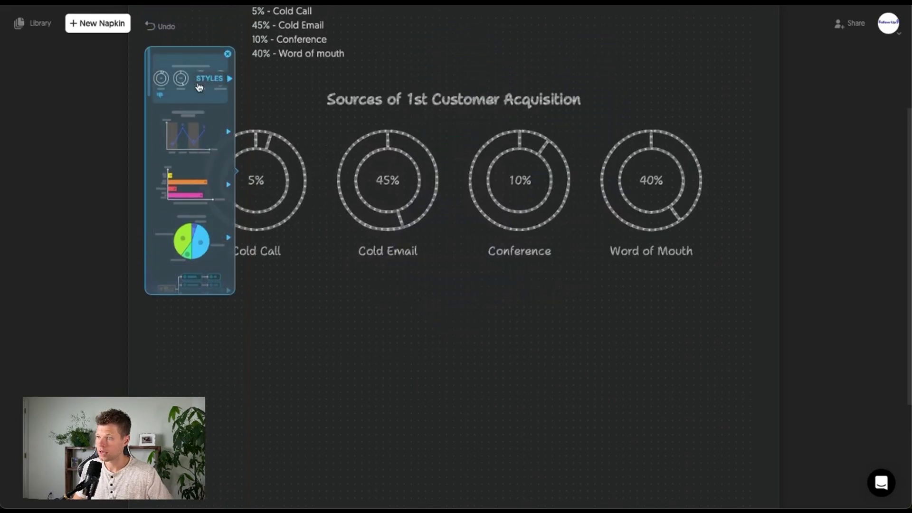
left_click(199, 85)
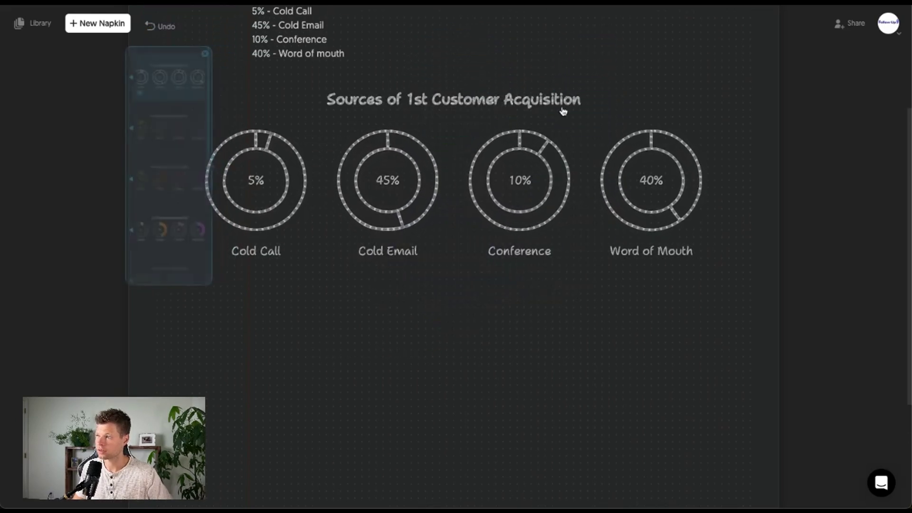
Change the Conference donut label from 10% to 12%.
left_click(503, 114)
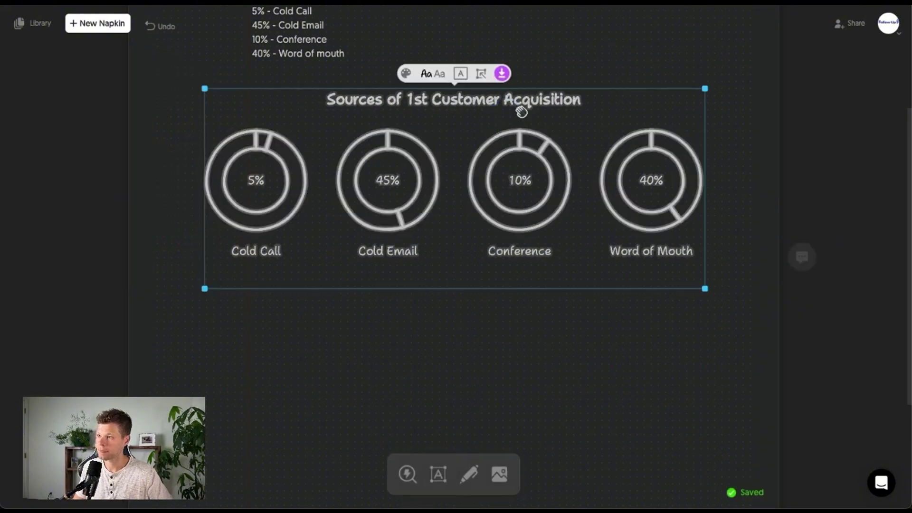
left_click(522, 180)
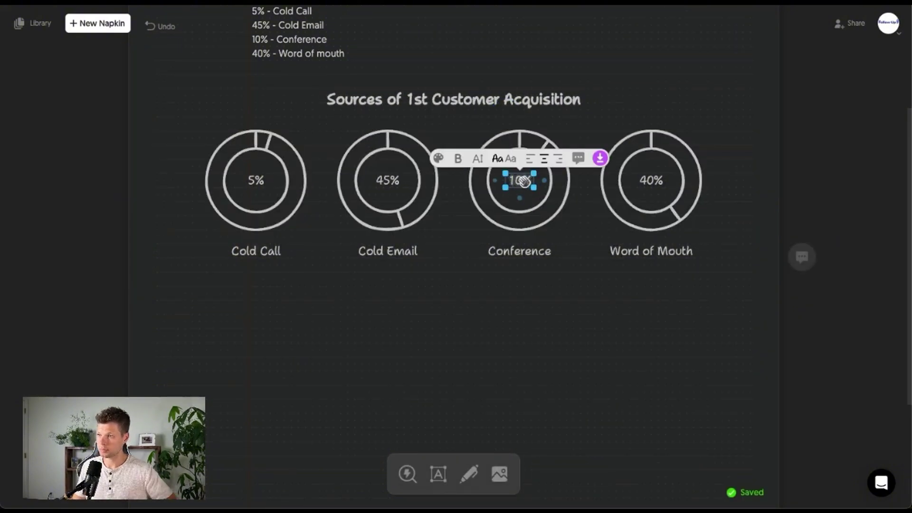
double_click(523, 181)
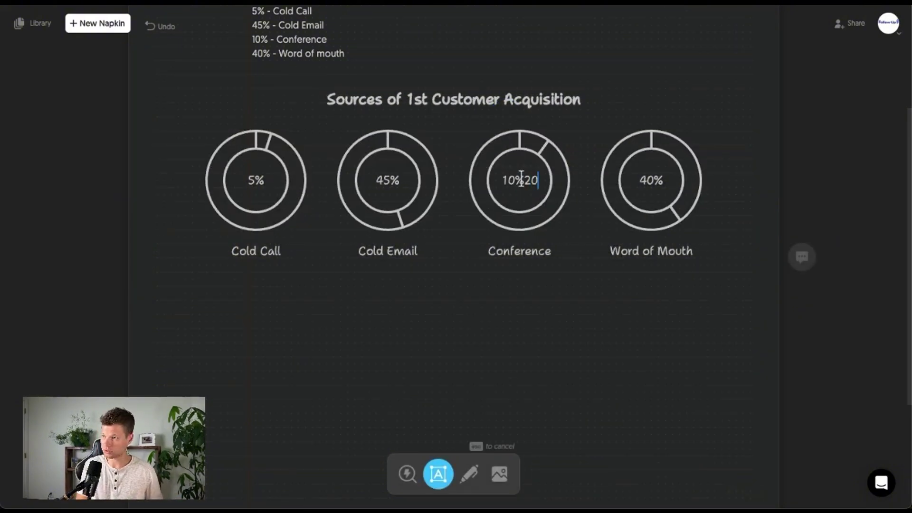
key("BackSpace")
key("BackSpace")
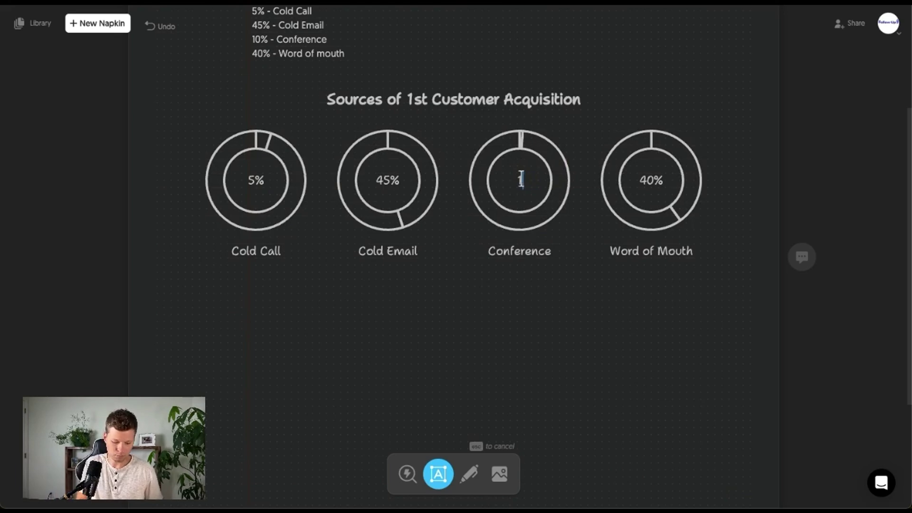
type("2%")
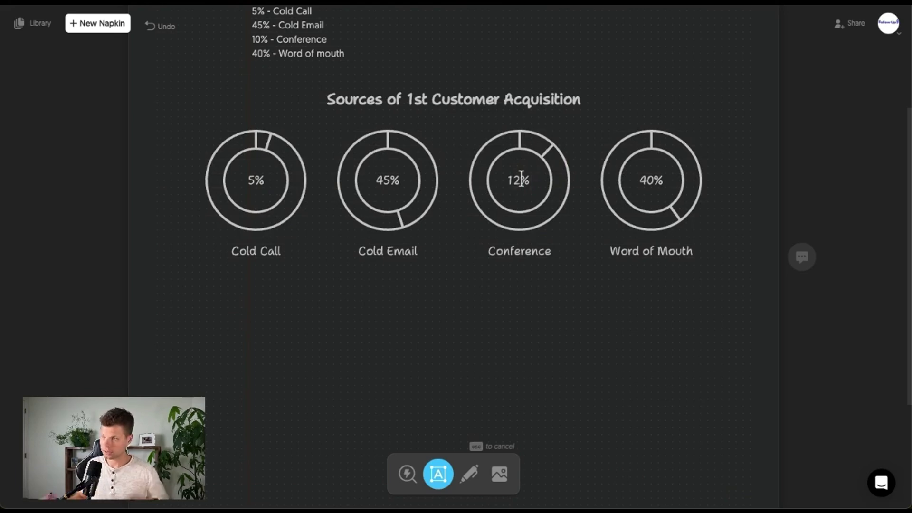
left_click(466, 59)
left_click(452, 60)
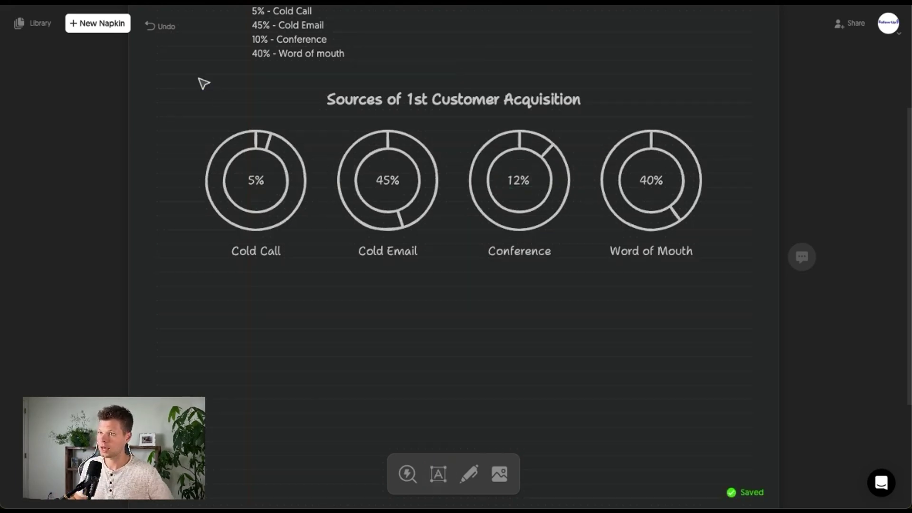
Download the donut-chart visual as a PNG and set the Beehiiv insertion point below the timeline.
left_click_drag(203, 84, 778, 316)
left_click(501, 76)
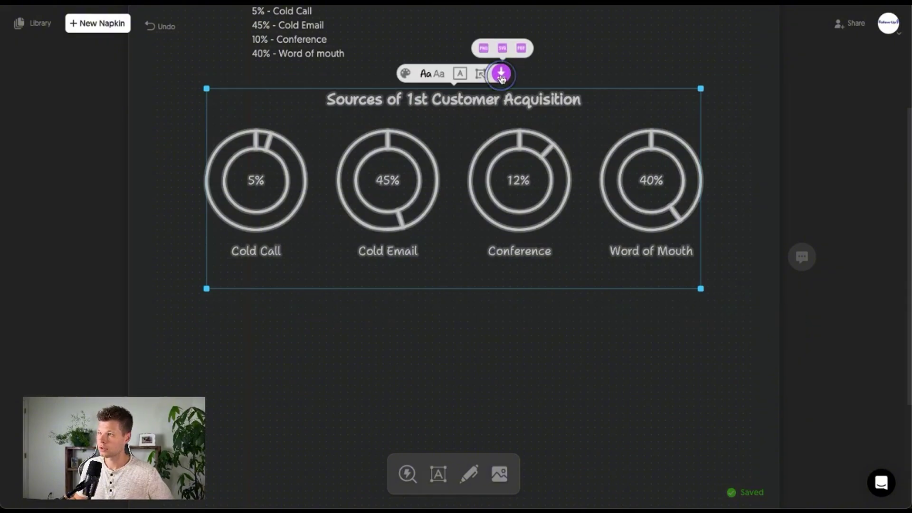
left_click(484, 48)
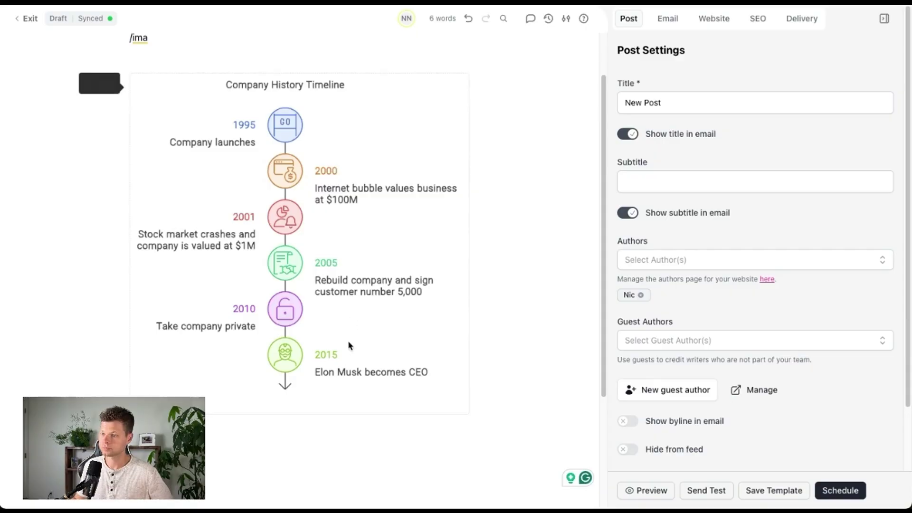
left_click(337, 460)
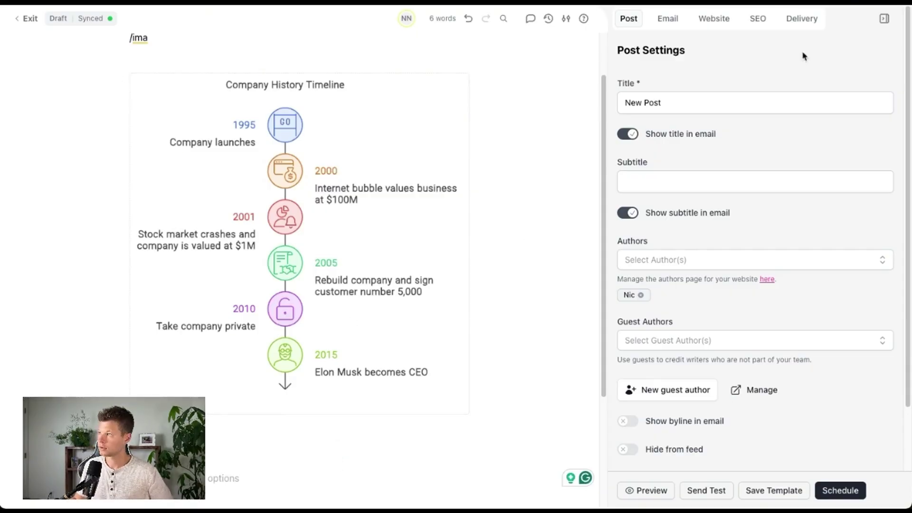
Drag napkin-selection (2).png from the downloads into the Beehiiv draft below the timeline image.
left_click_drag(784, 42, 320, 435)
scroll(369, 214, "down", 5)
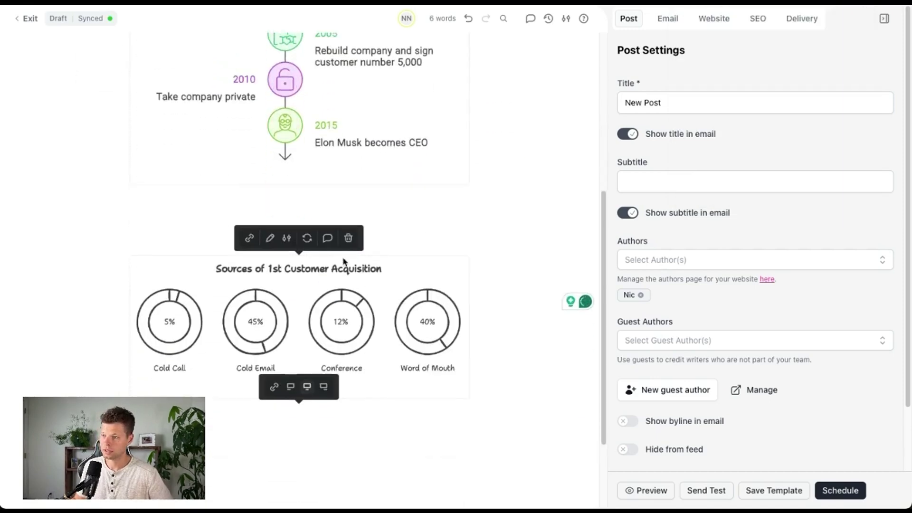